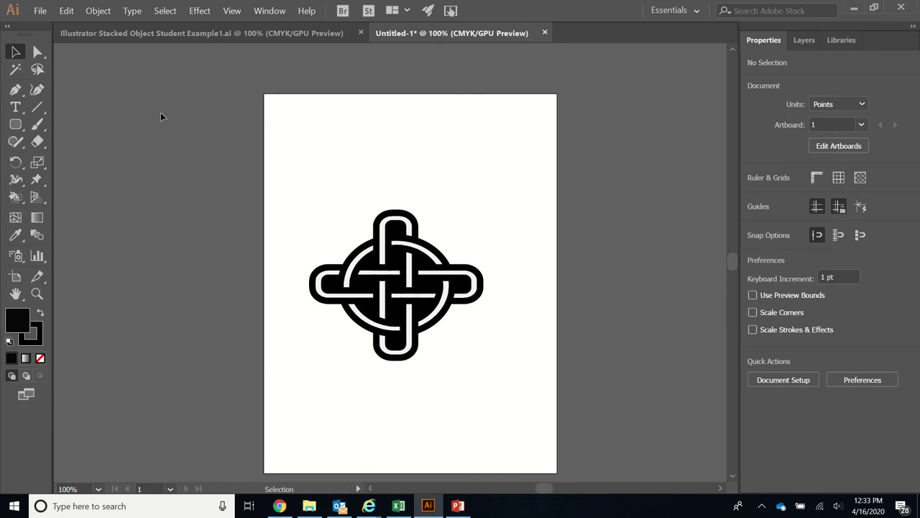
Move the reference Celtic knot group off the artboard to the upper left and deselect it
left_click_drag(310, 220, 467, 363)
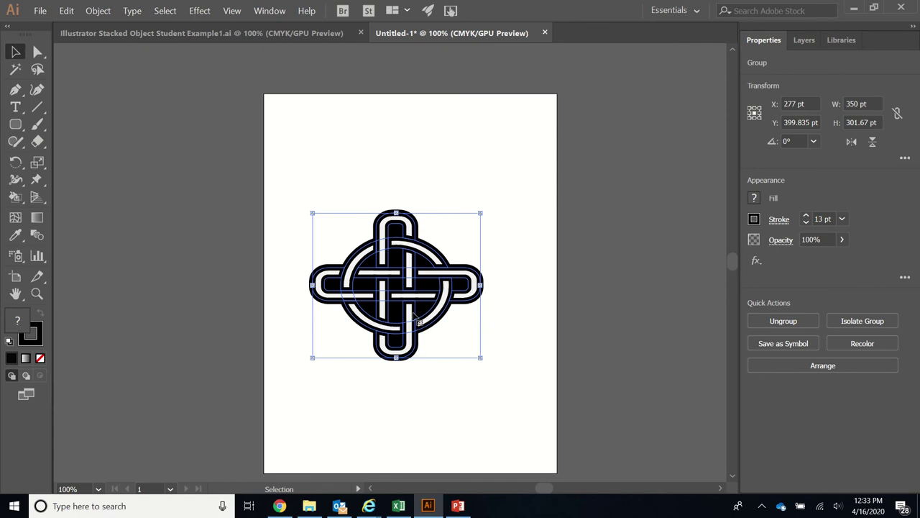
left_click_drag(359, 287, 150, 151)
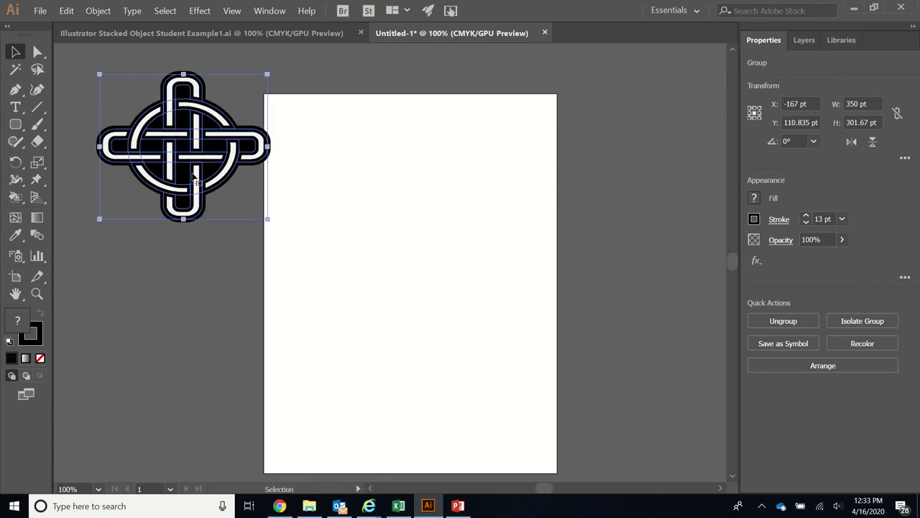
left_click(421, 223)
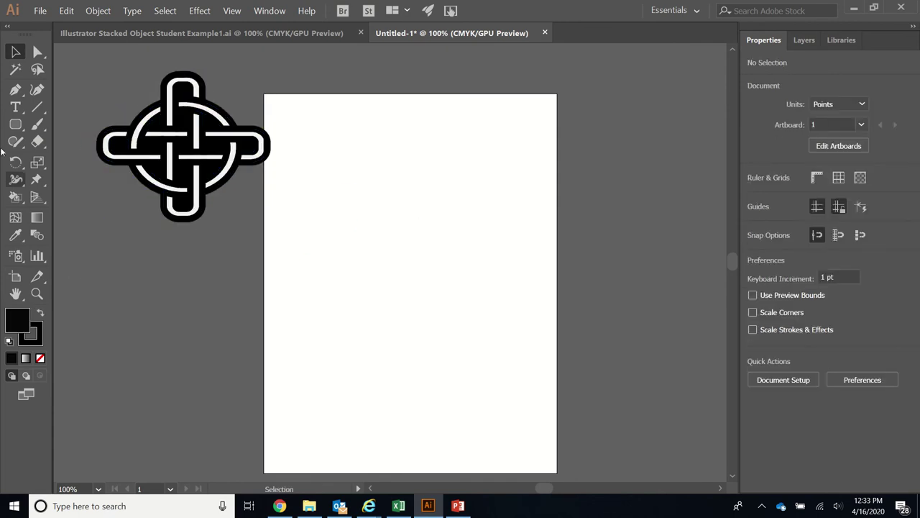
Draw a 264 pt circle at the page centre with a 13 pt black stroke and no fill
left_click_drag(15, 123, 85, 156)
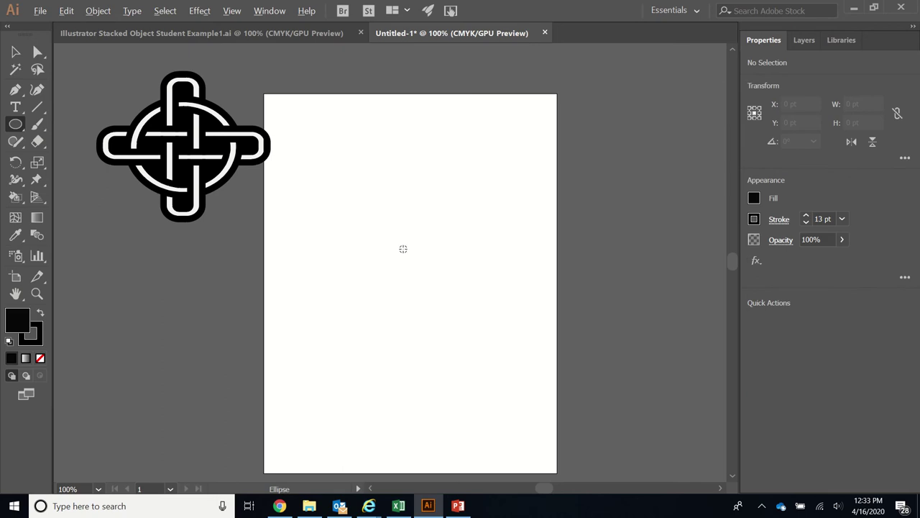
mouse_move(415, 263)
left_mouse_down()
mouse_move(479, 323)
mouse_move(466, 312)
left_mouse_up()
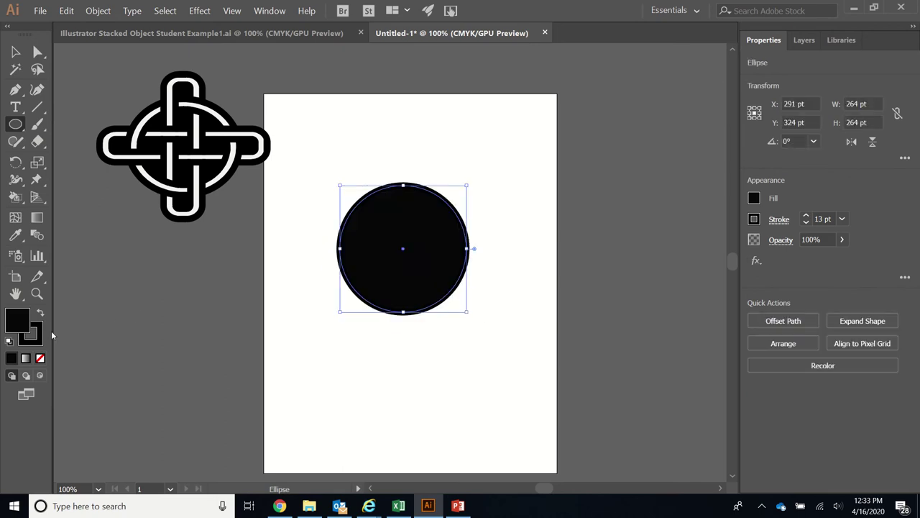
double_click(18, 316)
type("ffffff")
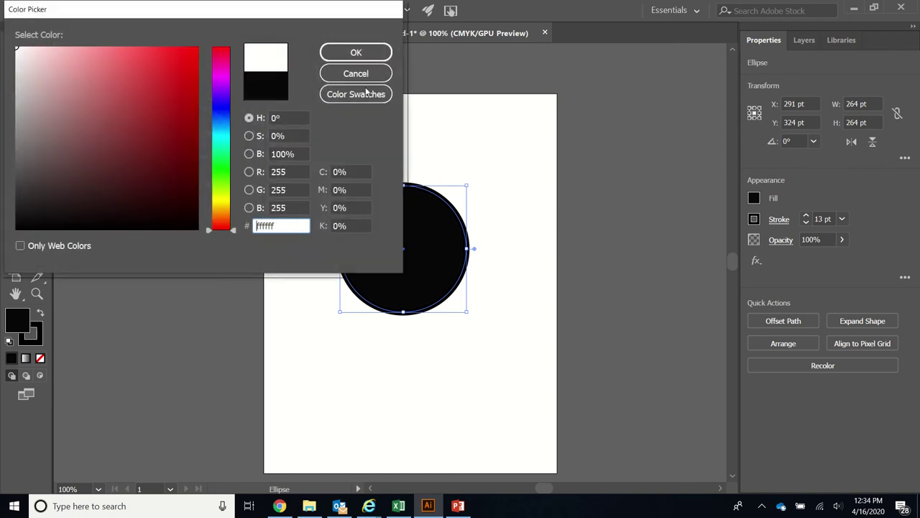
left_click(355, 53)
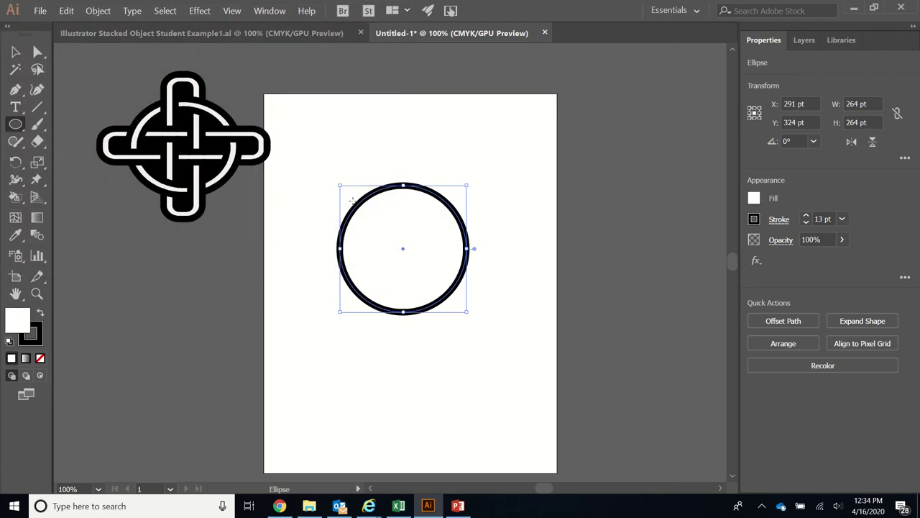
left_click(40, 360)
Draw a 394 × 70 pt rounded bar across the circle's centre, discarding a trial rectangle
left_click(15, 124)
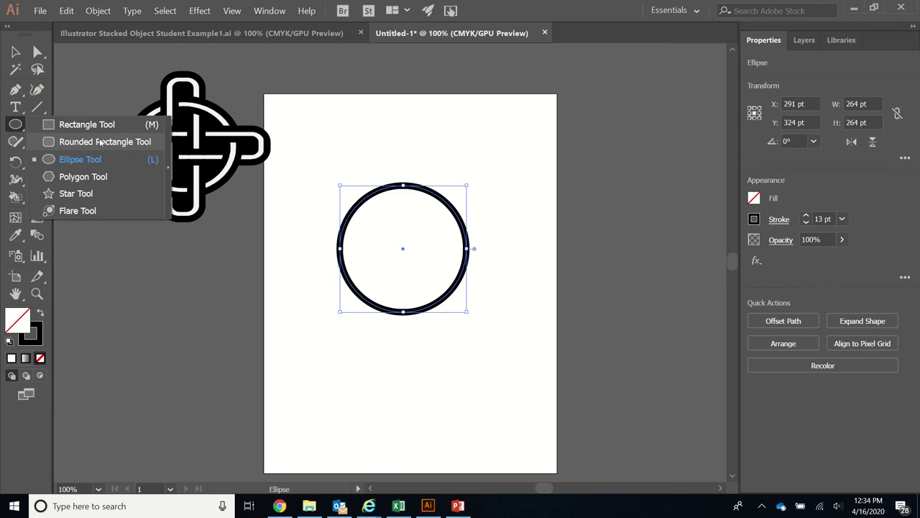
left_click(100, 141)
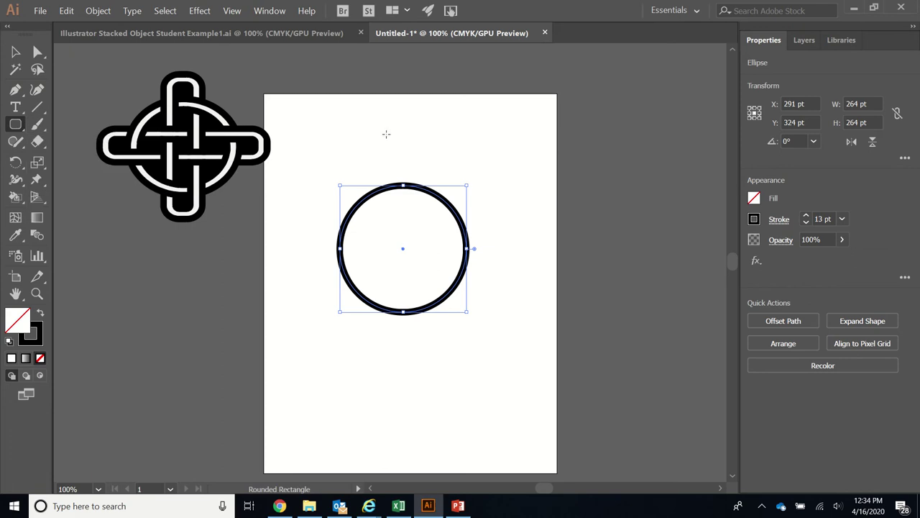
left_click_drag(374, 136, 445, 206)
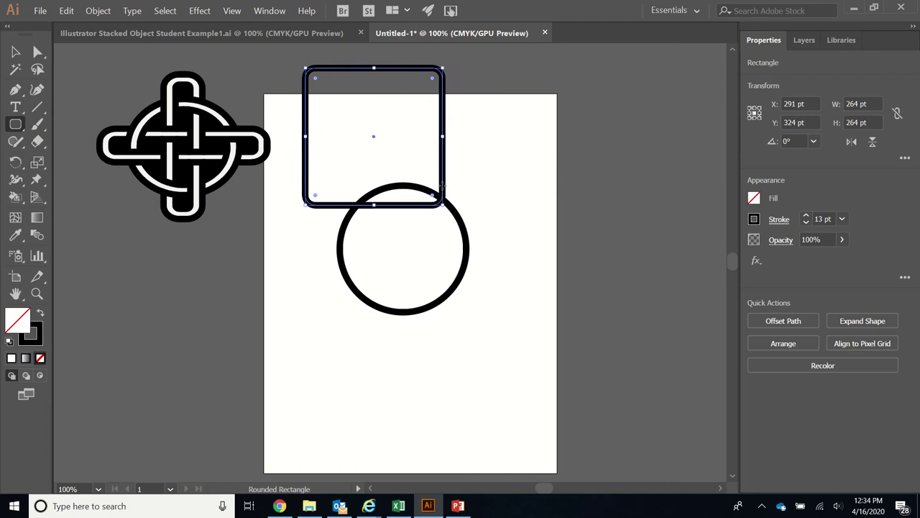
key("Delete")
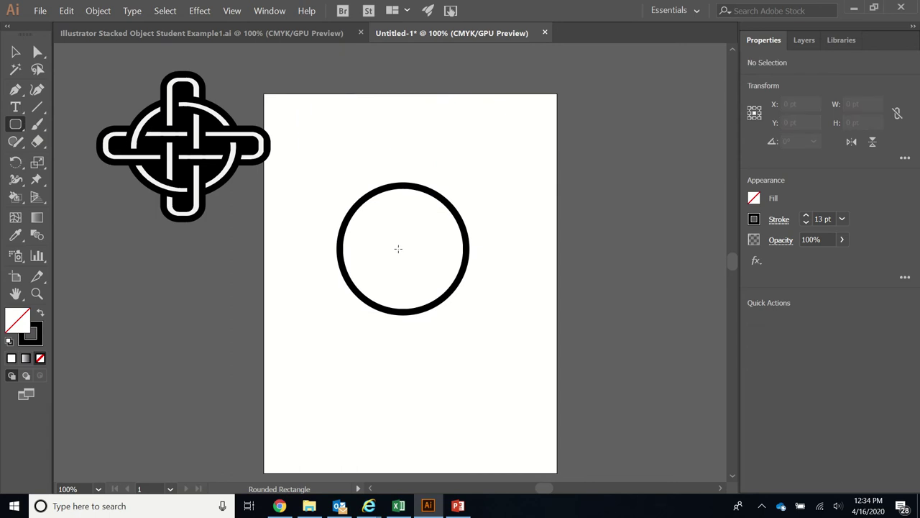
left_click_drag(399, 248, 495, 230)
left_click(15, 52)
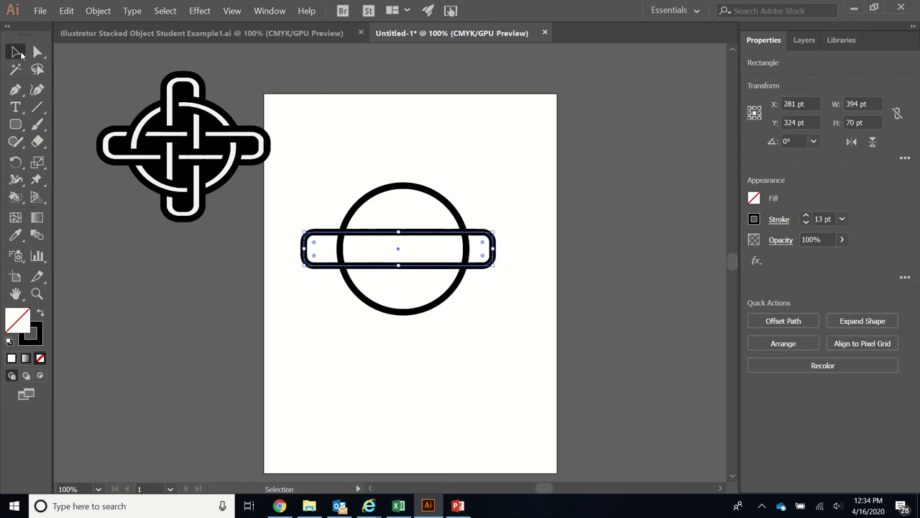
left_click_drag(329, 235, 328, 235)
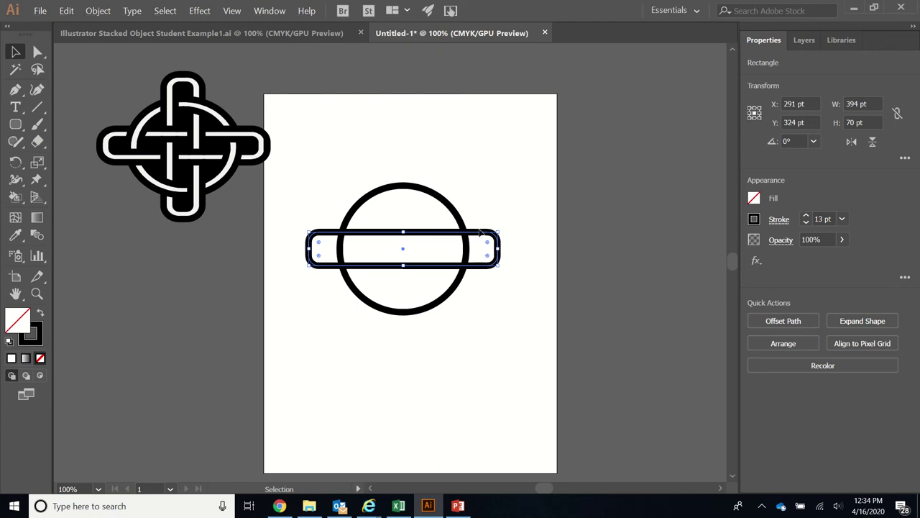
left_click(478, 244)
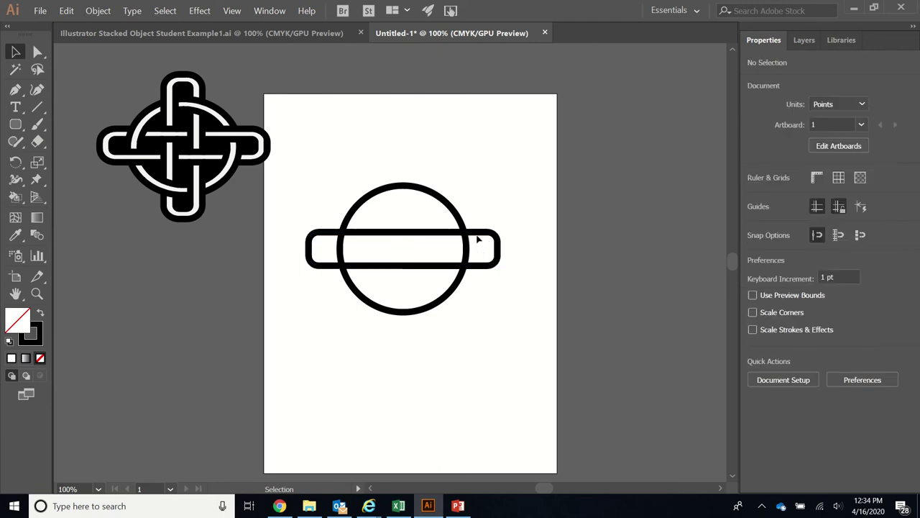
Duplicate the bar, rotate the copy 90° to 70 × 394 pt, and move it over the circle
left_click(477, 235)
left_click_drag(478, 236, 478, 219)
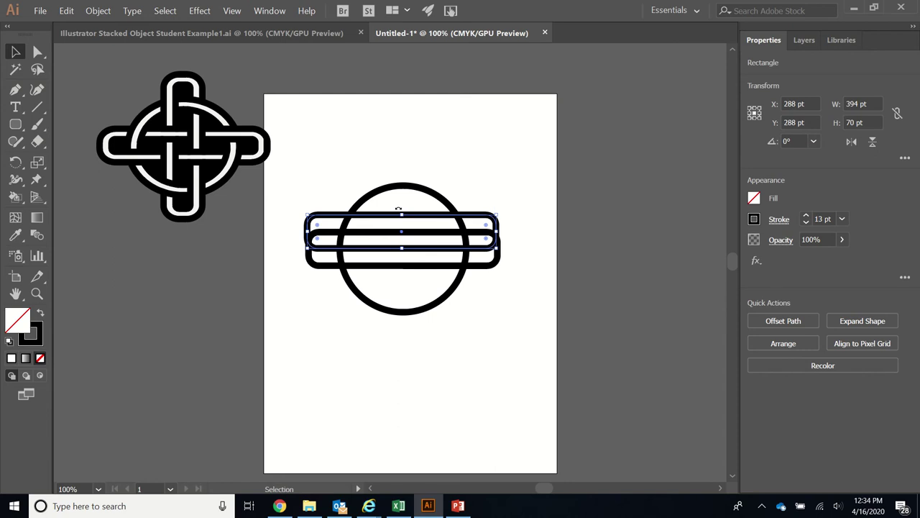
left_click_drag(398, 209, 385, 231)
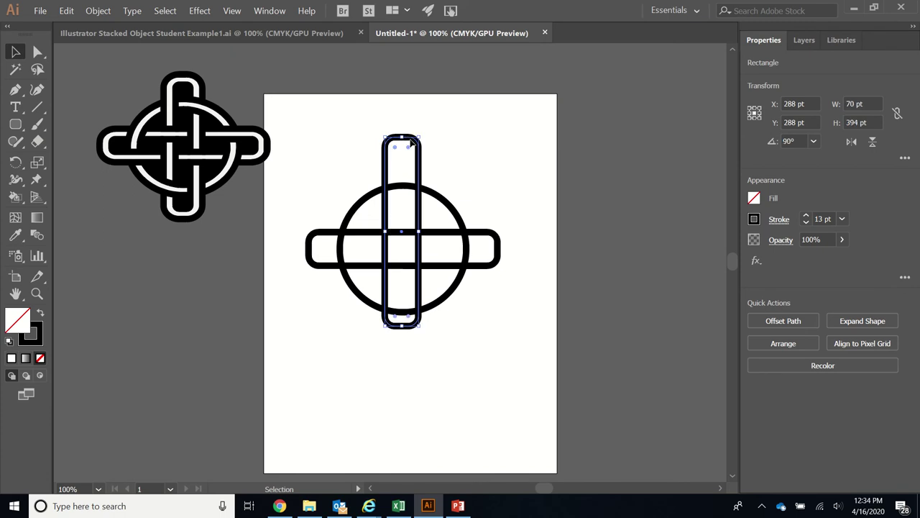
key("ctrl+shift+a")
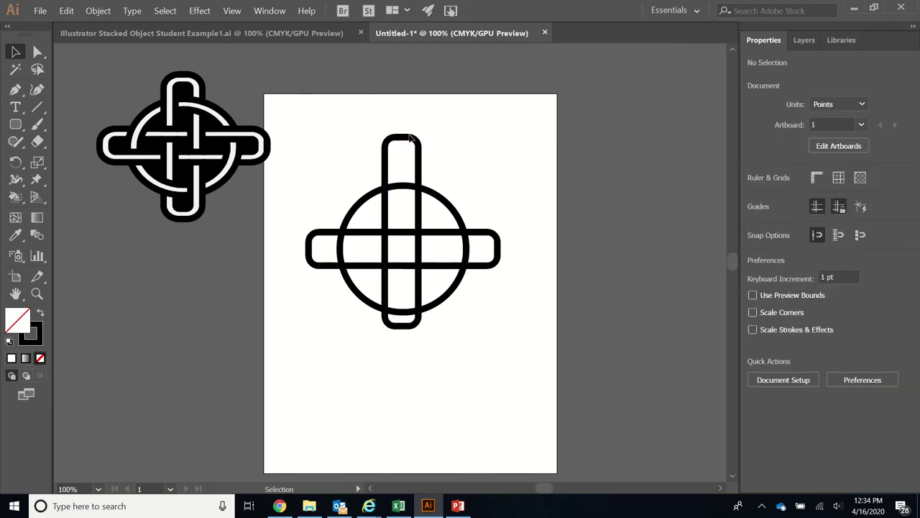
left_click_drag(409, 139, 408, 161)
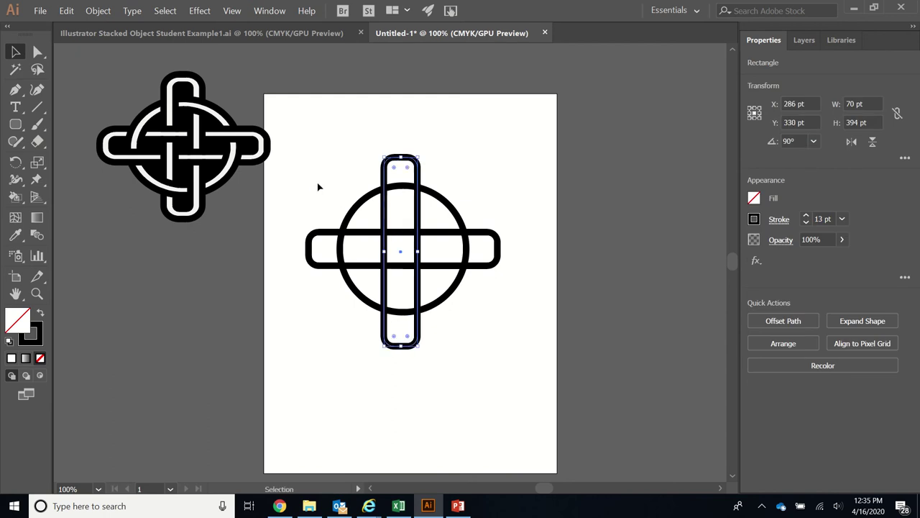
left_click_drag(310, 155, 506, 351)
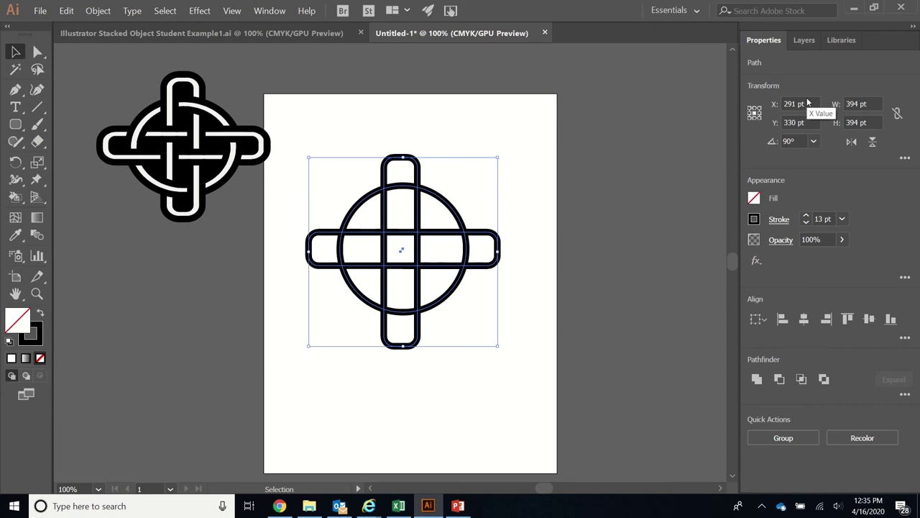
Reset the Essentials workspace and align the circle and both bars on a common horizontal centre
left_click(686, 8)
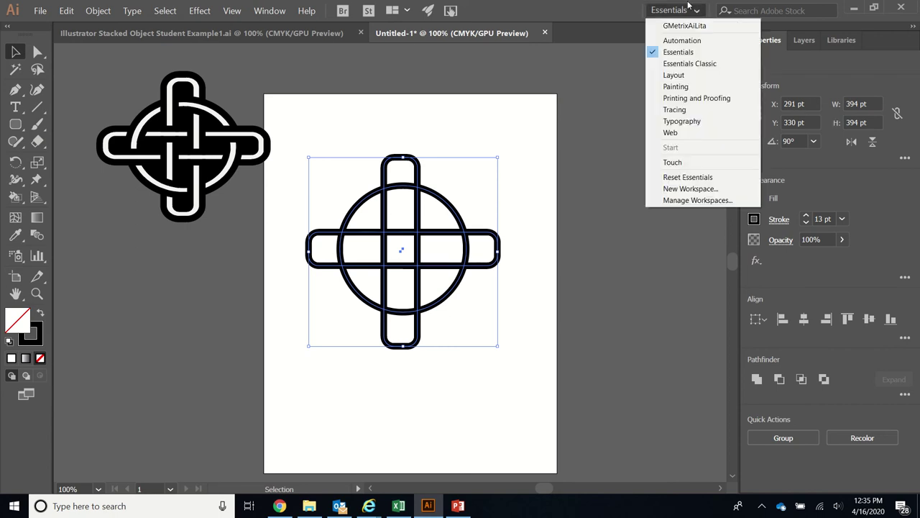
left_click(685, 176)
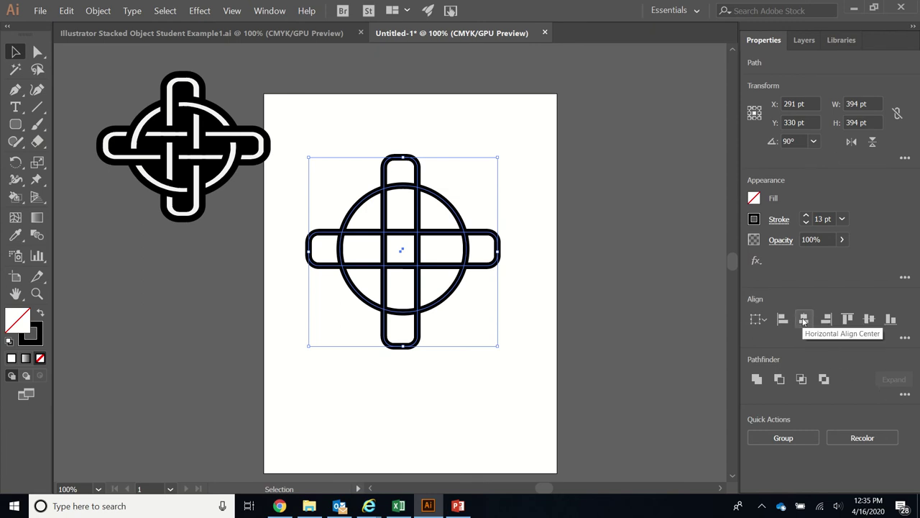
left_click(804, 320)
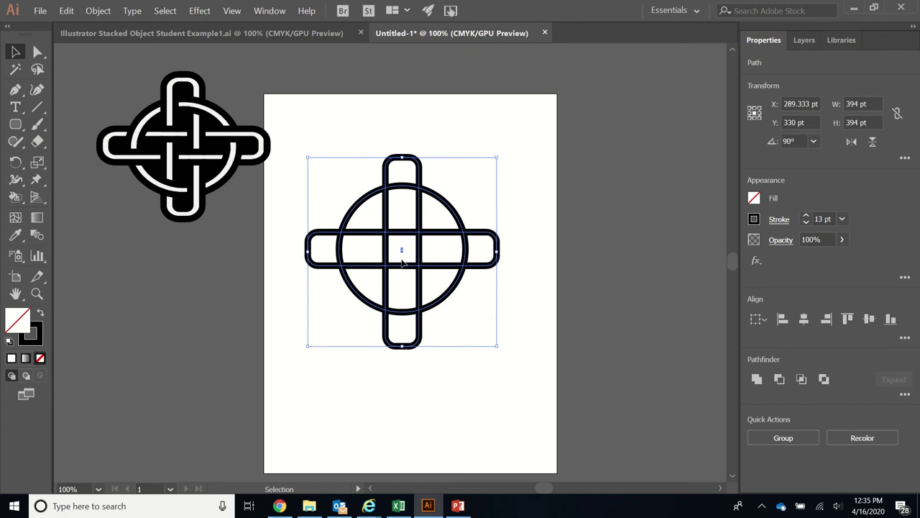
left_click(232, 10)
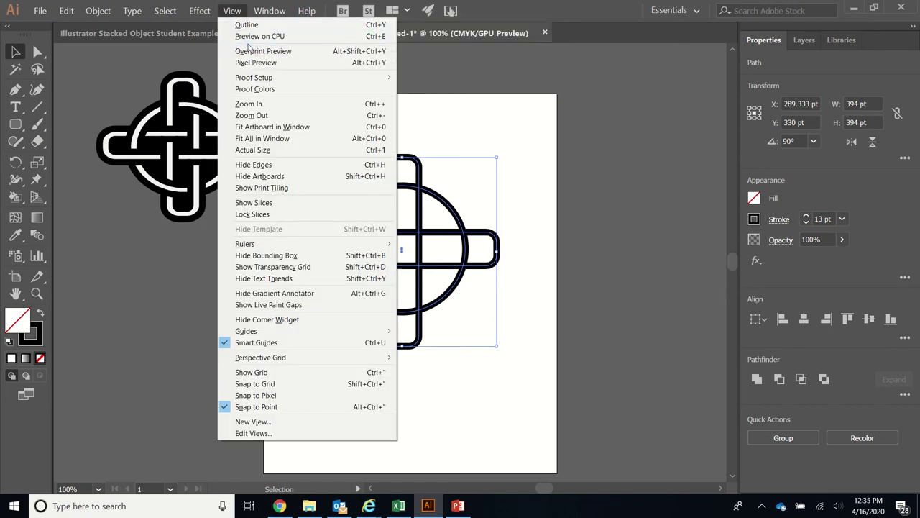
left_click(247, 25)
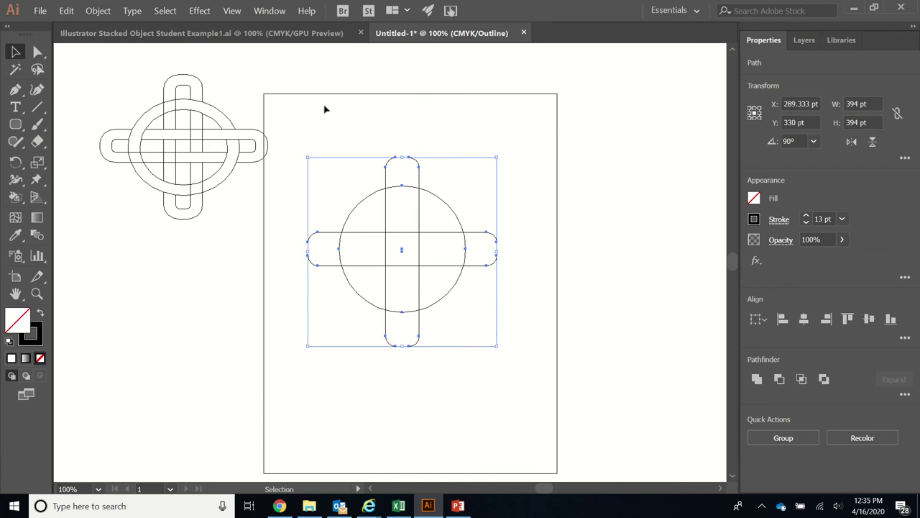
left_click(231, 10)
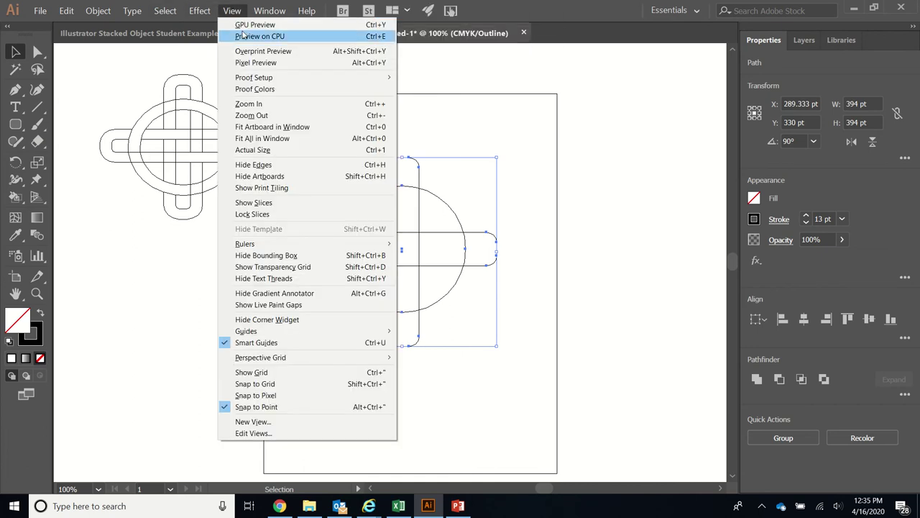
left_click(248, 36)
left_click(97, 11)
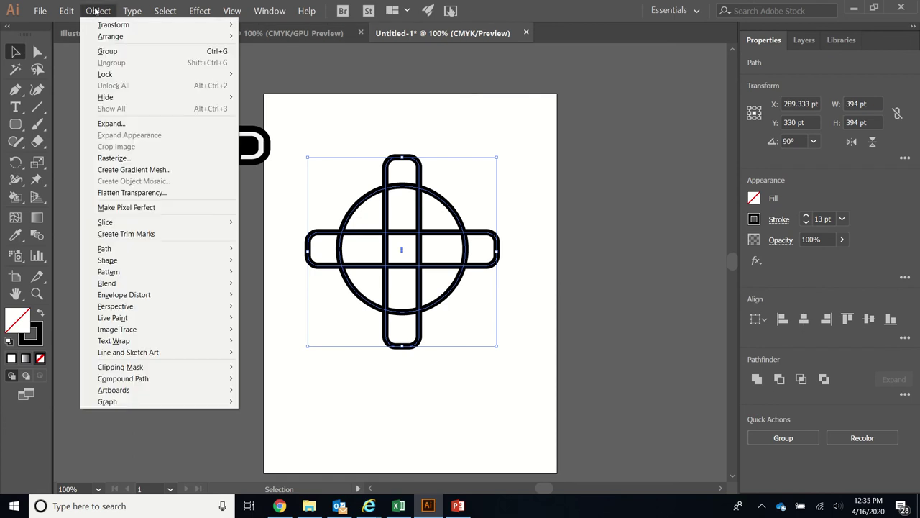
Expand the circle and bars so their strokes become black-filled outlines, grouped at 407 pt
left_click(129, 123)
left_click(49, 205)
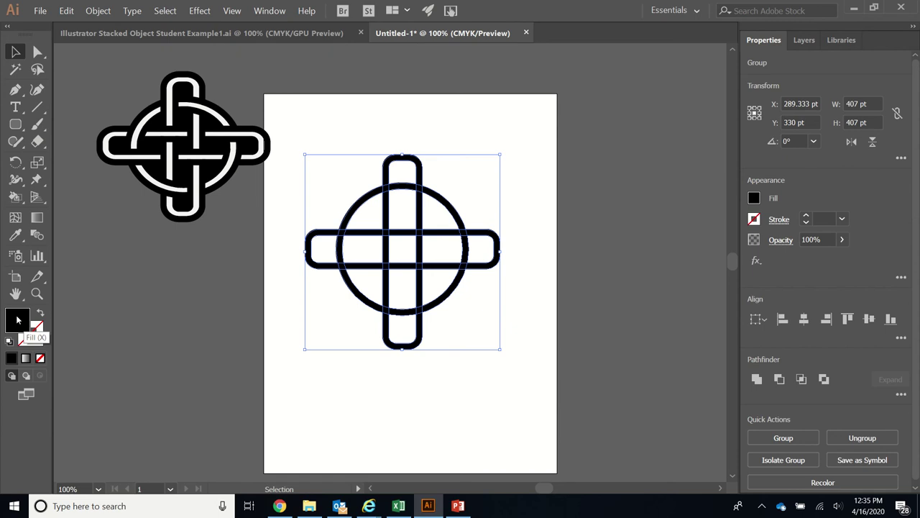
Give the cross a red stroke and settle its weight at 9 pt
left_click(758, 222)
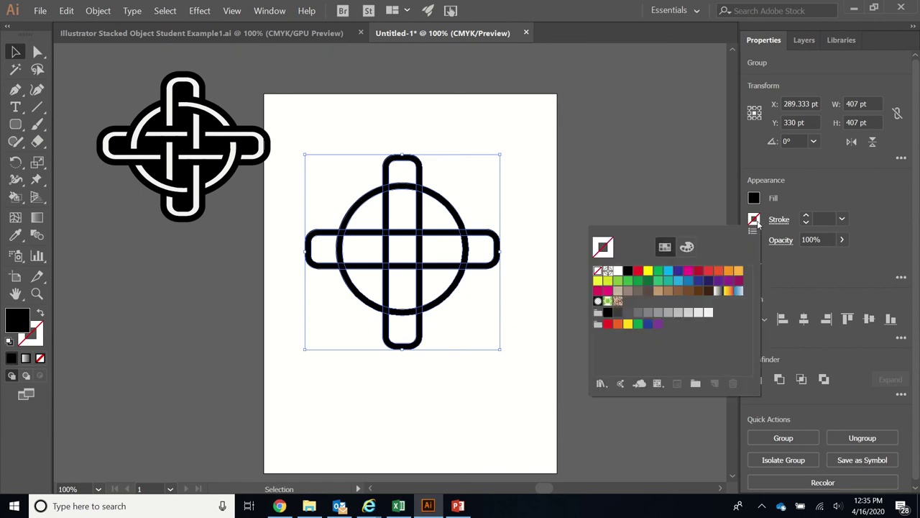
left_click(638, 271)
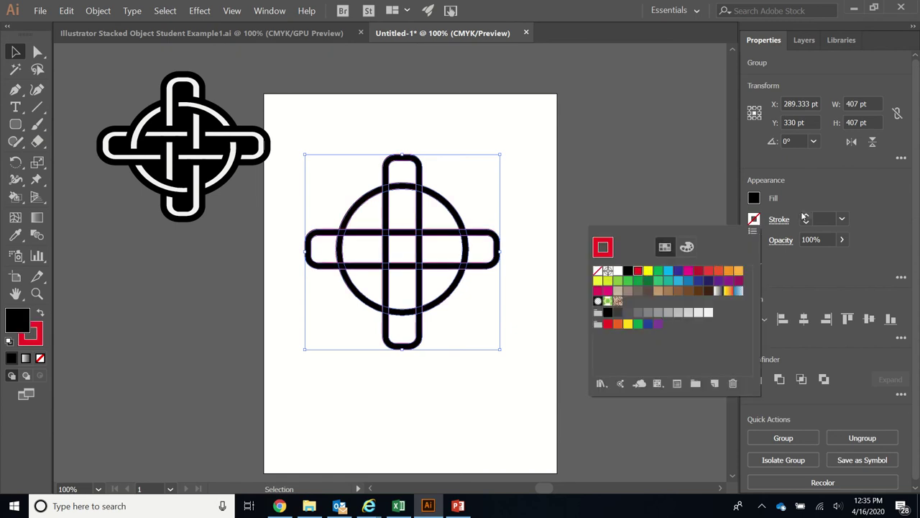
left_click(806, 217)
left_click(807, 216)
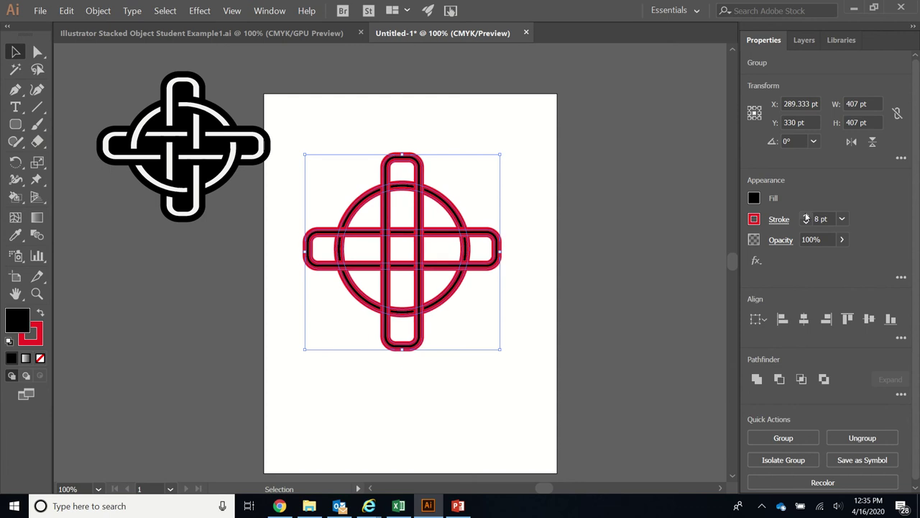
left_click(807, 216)
left_click(806, 216)
left_click(807, 216)
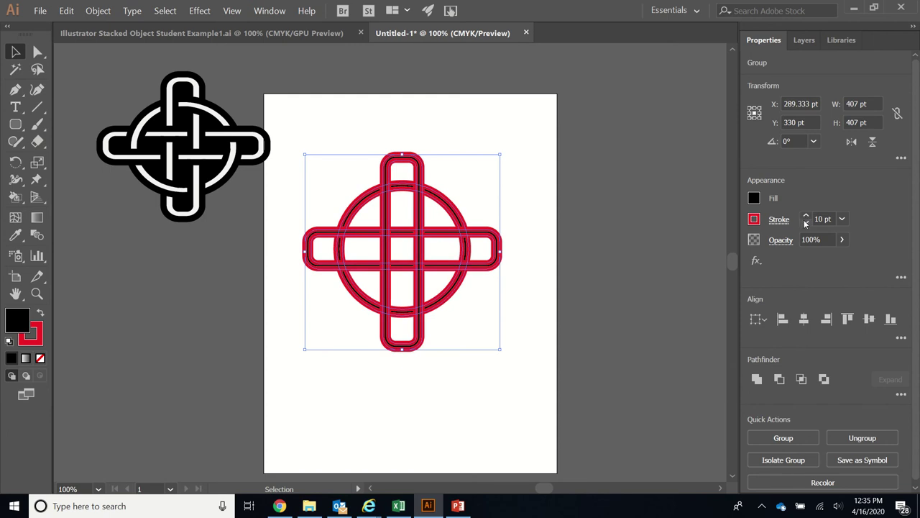
left_click(806, 216)
left_click(806, 217)
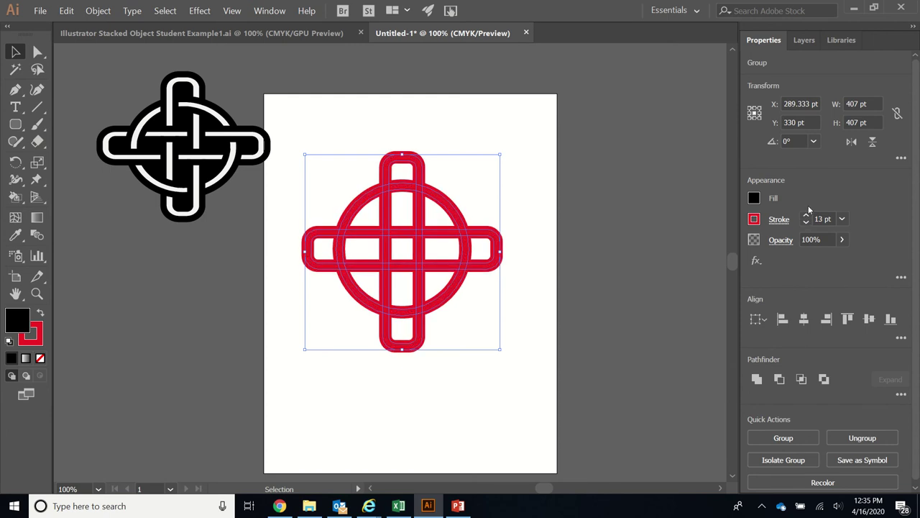
left_click(807, 223)
left_click(807, 224)
left_click(807, 223)
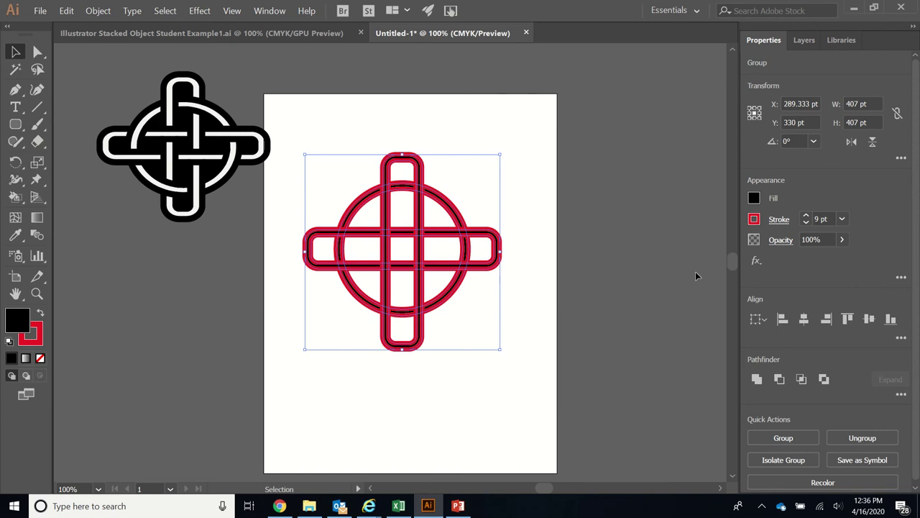
Reselect the whole cross and switch to the Shape Builder Tool
left_click(405, 127)
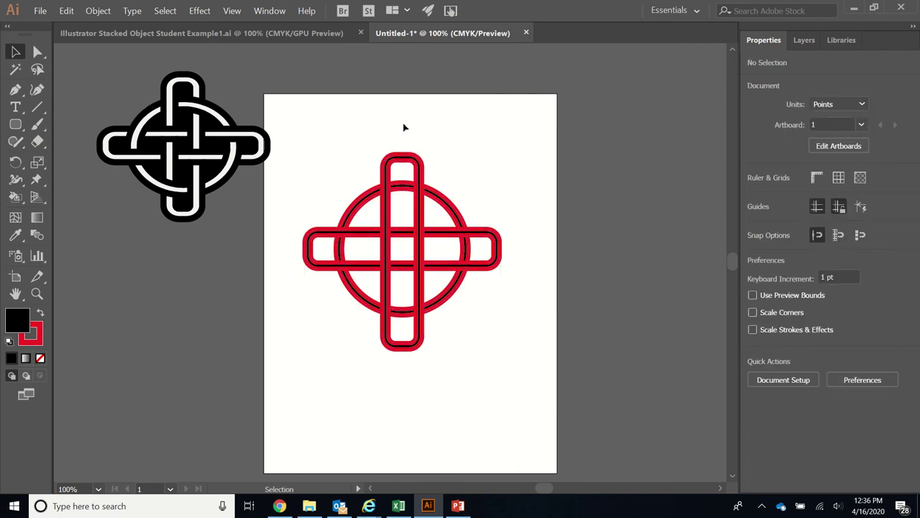
left_click_drag(291, 142, 627, 447)
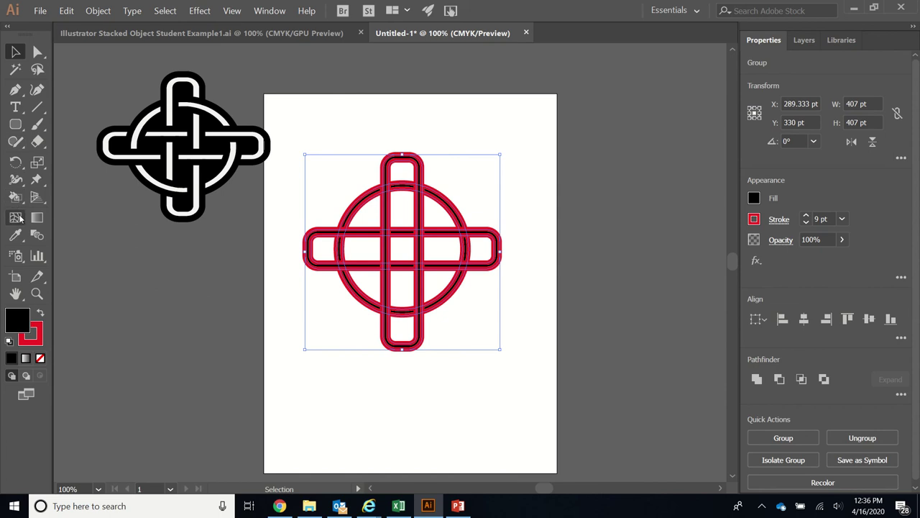
mouse_move(15, 196)
left_mouse_down()
mouse_move(21, 205)
mouse_move(76, 192)
left_mouse_up()
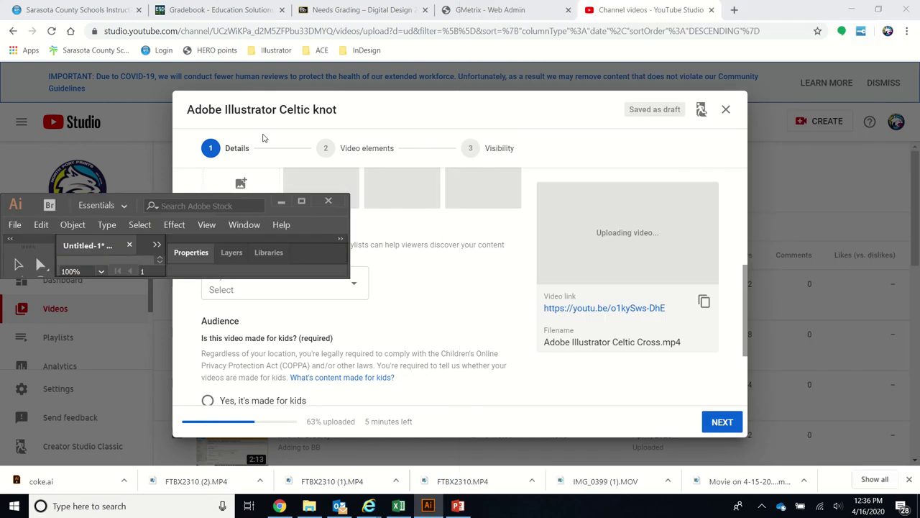
left_click(301, 205)
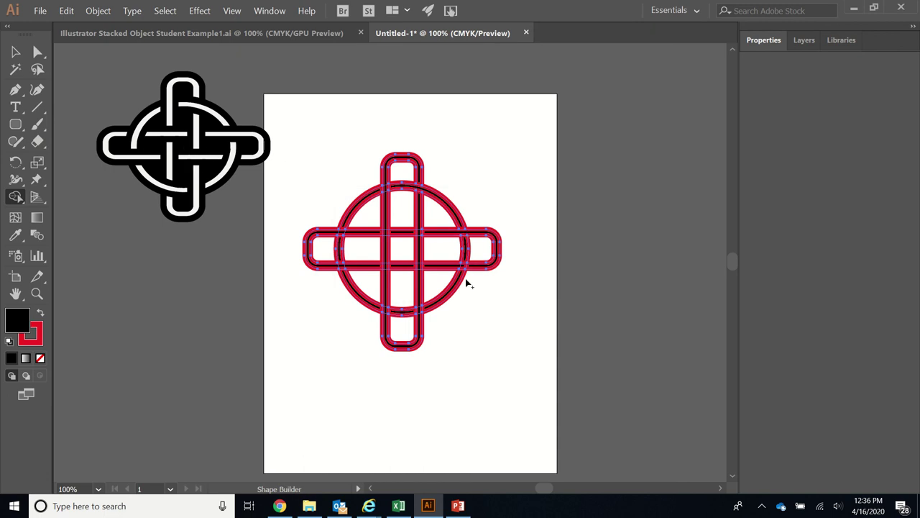
Merge the cut-up pieces of the cross's vertical bands with Shape Builder
left_click(380, 311)
left_click_drag(421, 239, 421, 248)
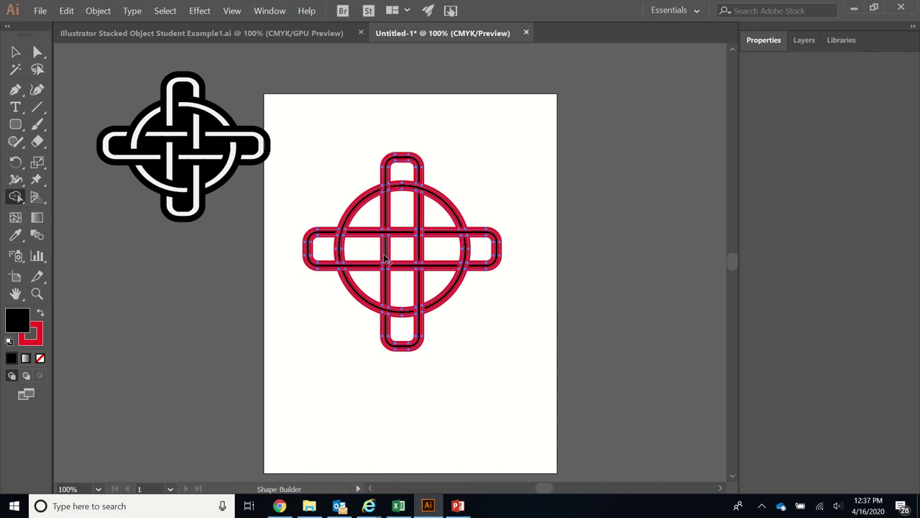
left_click_drag(385, 257, 387, 282)
Set the working fill colour to a pale pink
double_click(19, 321)
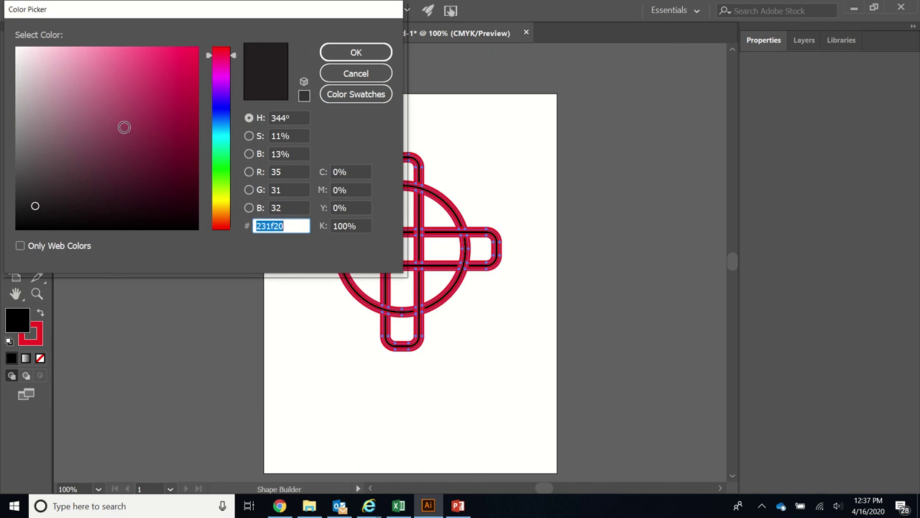
left_click_drag(124, 127, 33, 56)
left_click(355, 52)
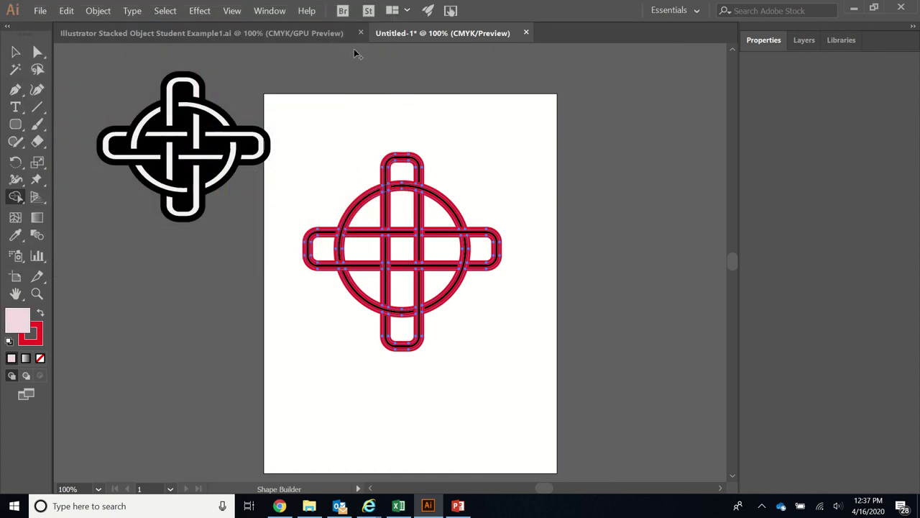
Select all the cross artwork and fill its bands with near-white #fffdfe, then deselect
left_click(13, 52)
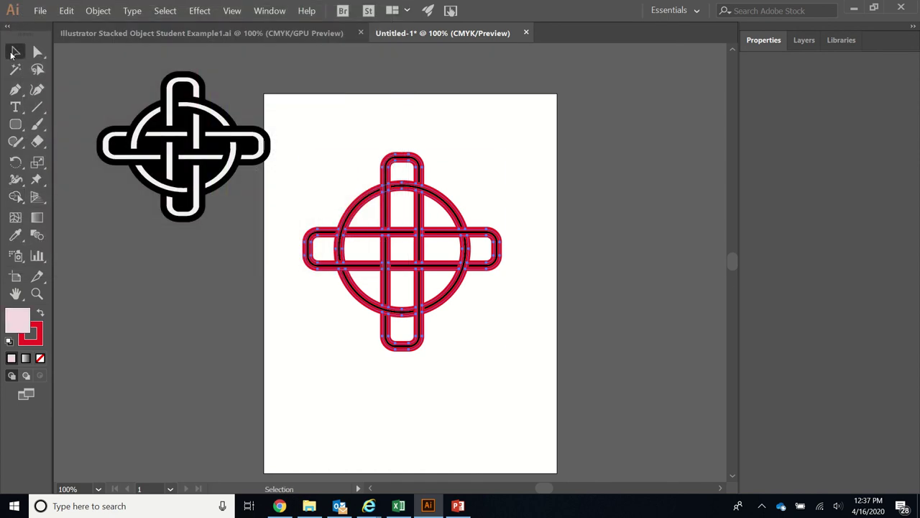
key("ctrl+z")
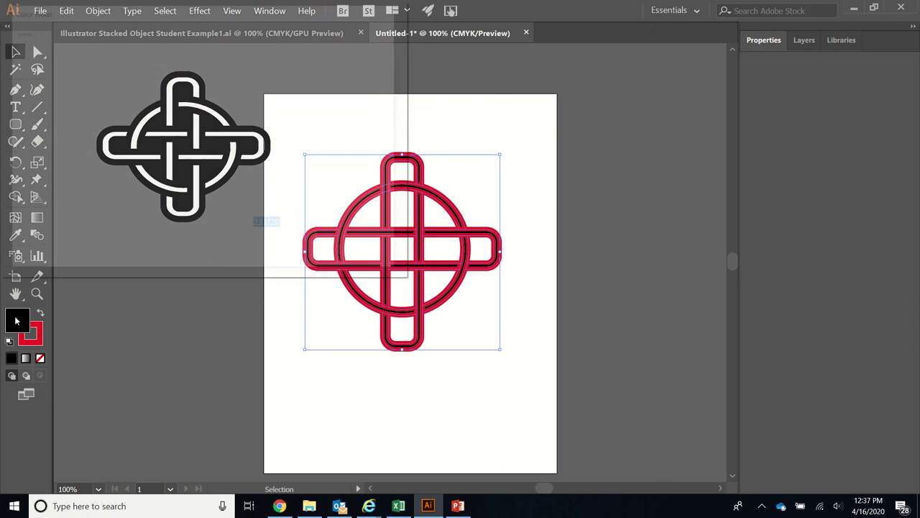
double_click(17, 320)
left_click(18, 48)
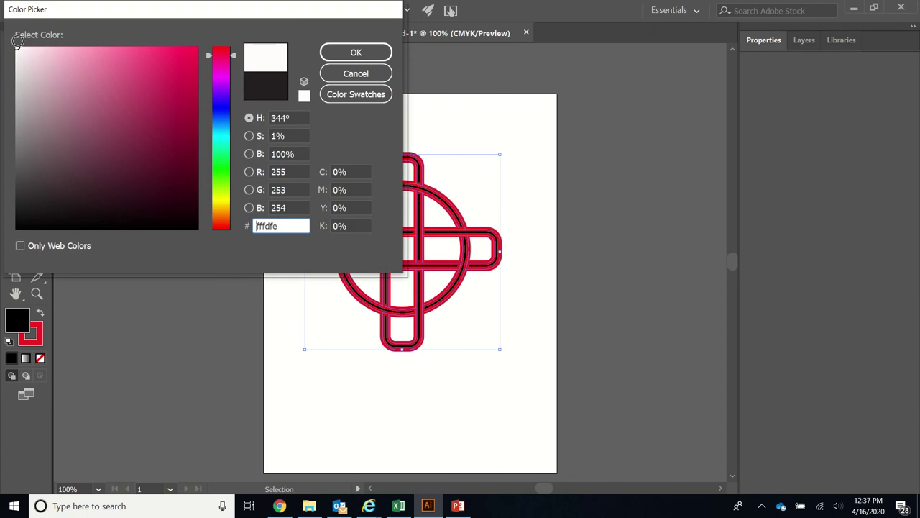
left_click(346, 58)
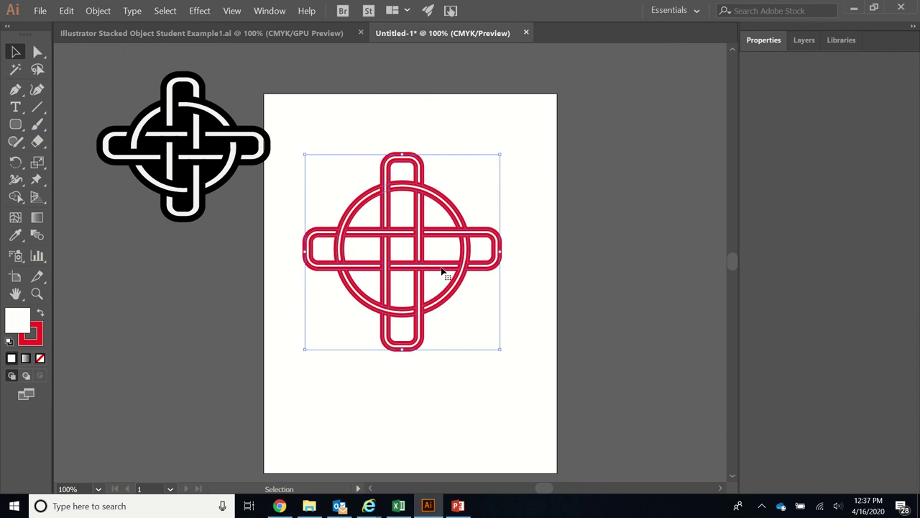
left_click(402, 264)
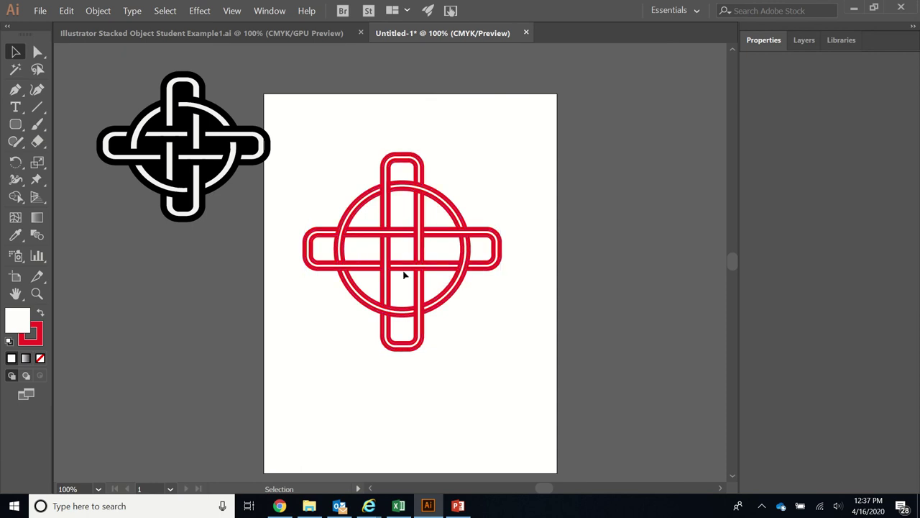
Pick the Live Paint Bucket with a black fill and dismiss the Live Paint warning
left_click(16, 196)
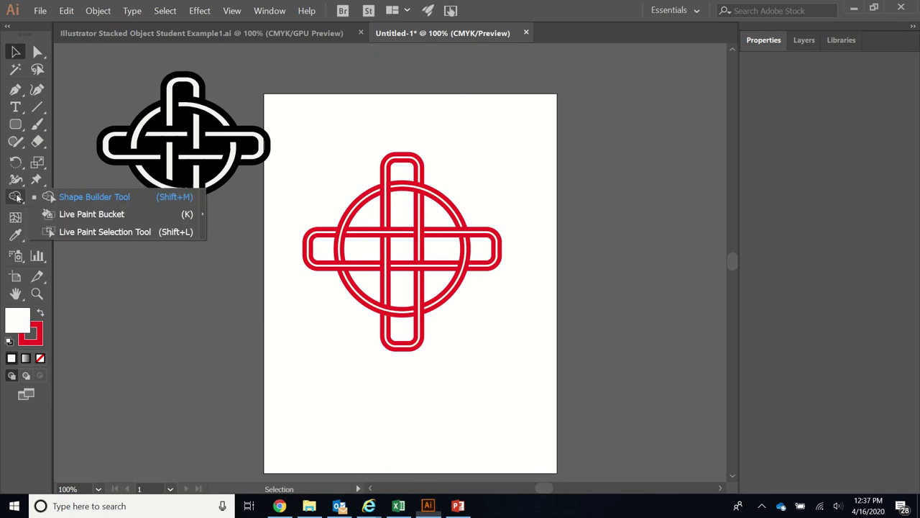
left_click(70, 213)
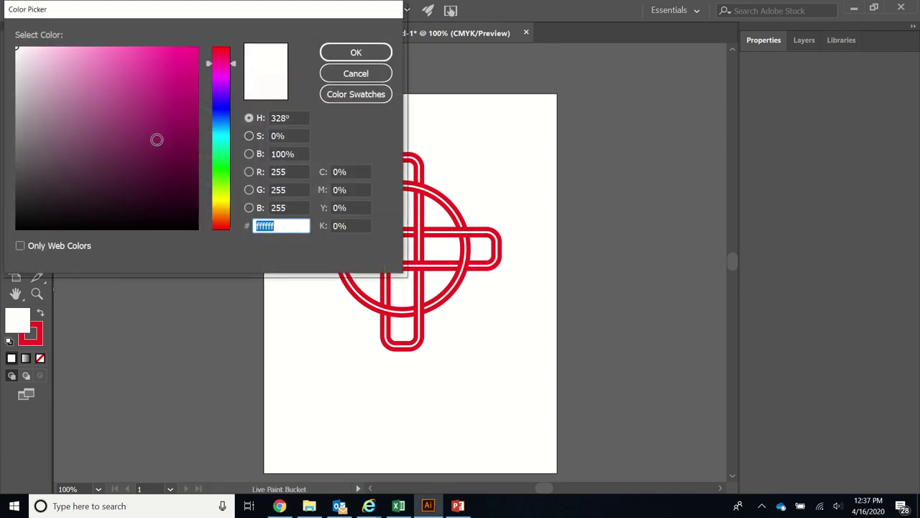
left_click_drag(154, 139, 180, 251)
left_click(385, 54)
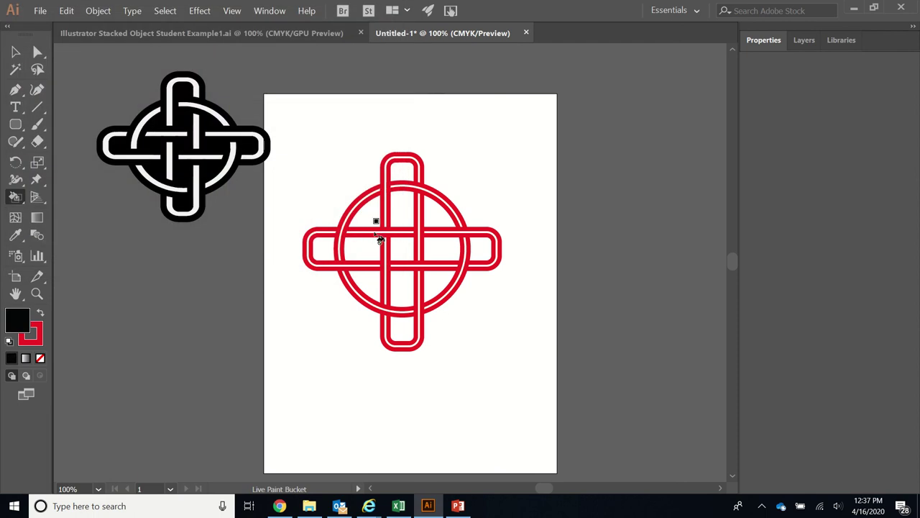
left_click(365, 248)
left_click(364, 248)
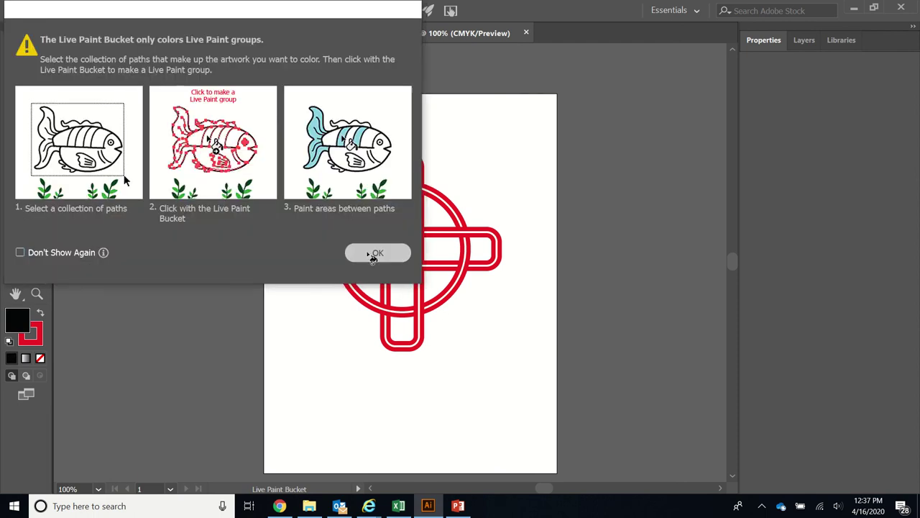
Select the entire cross artwork and return to the Live Paint Bucket
left_click(14, 53)
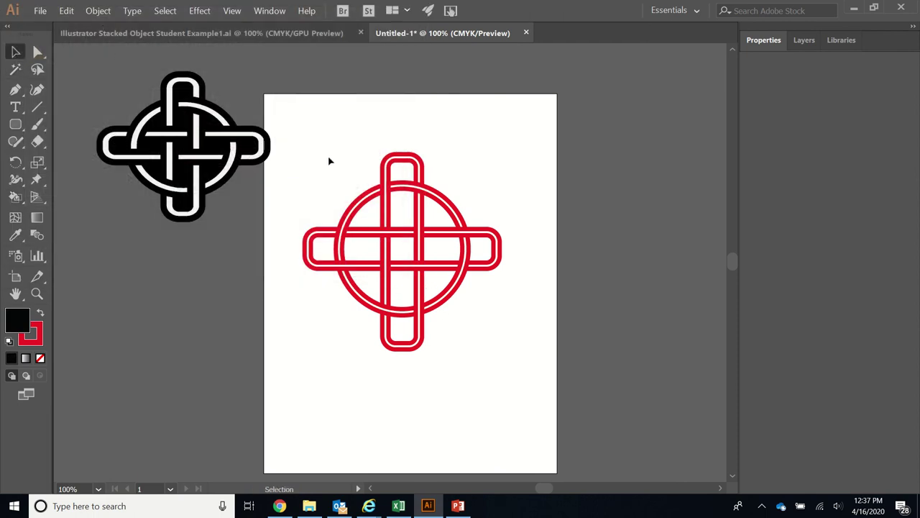
left_click_drag(329, 157, 544, 477)
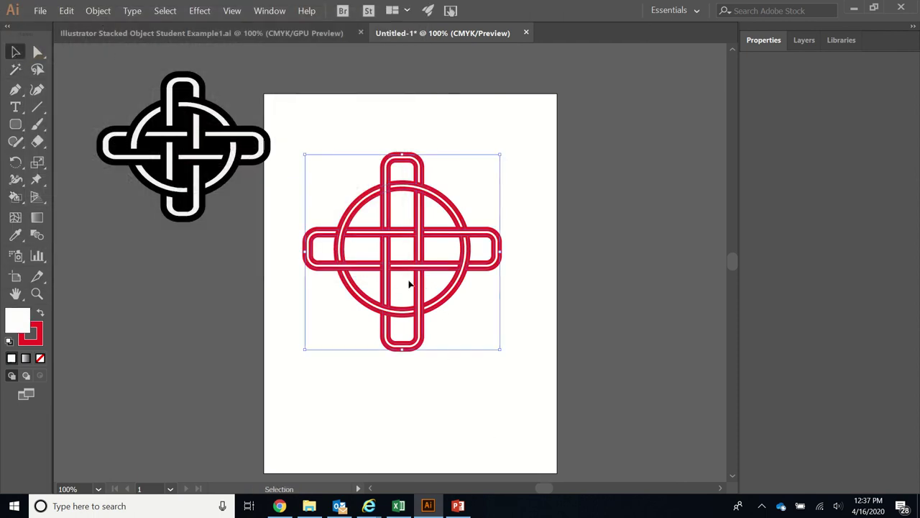
left_click(14, 199)
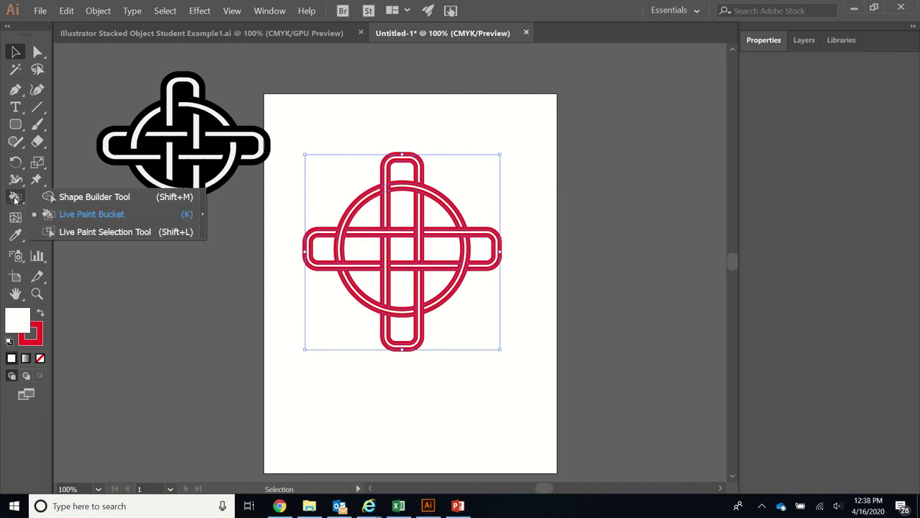
left_click(47, 213)
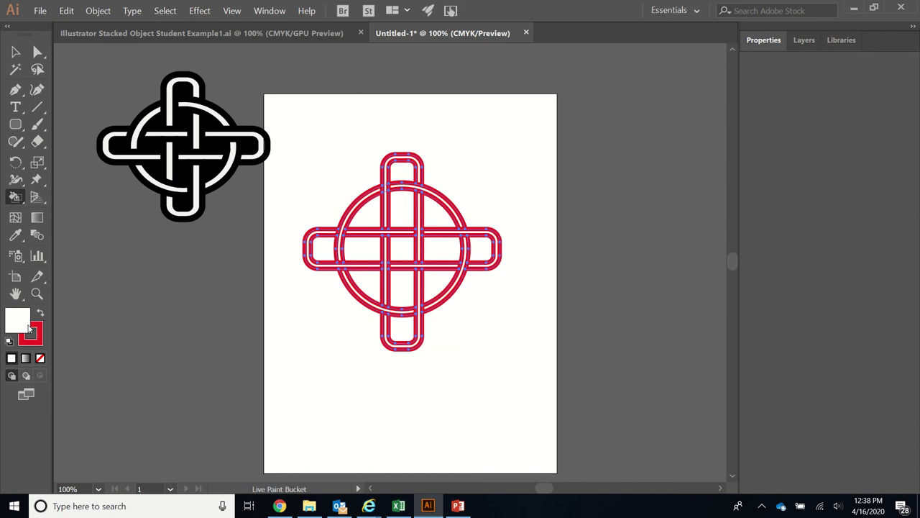
Set the fill colour to near-black #070407
double_click(32, 314)
left_click_drag(101, 178, 89, 224)
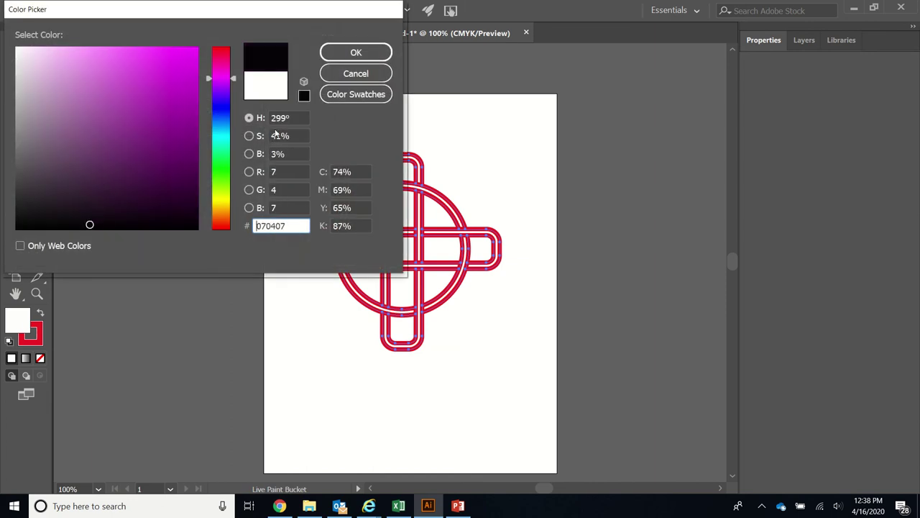
left_click(374, 52)
Live Paint the upper band gap, top arm, right arm and right-hand quadrants black
left_click(402, 207)
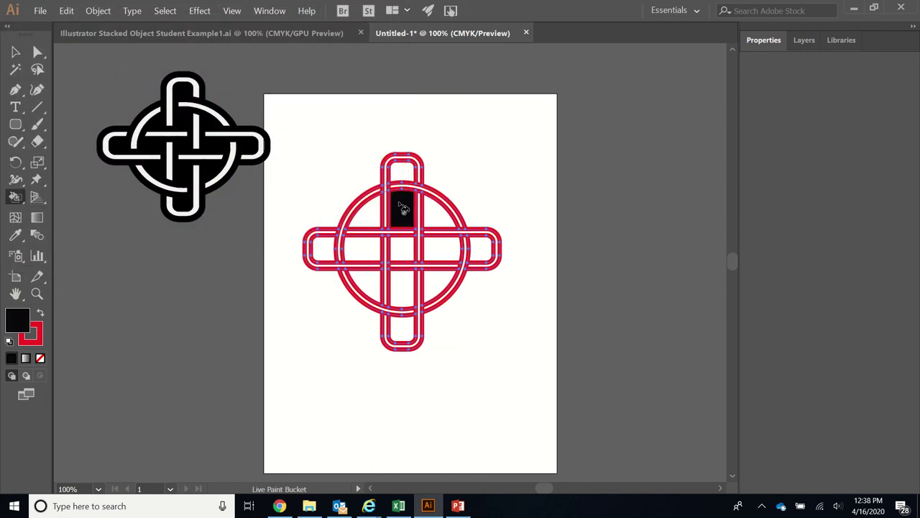
left_click(404, 174)
left_click(440, 213)
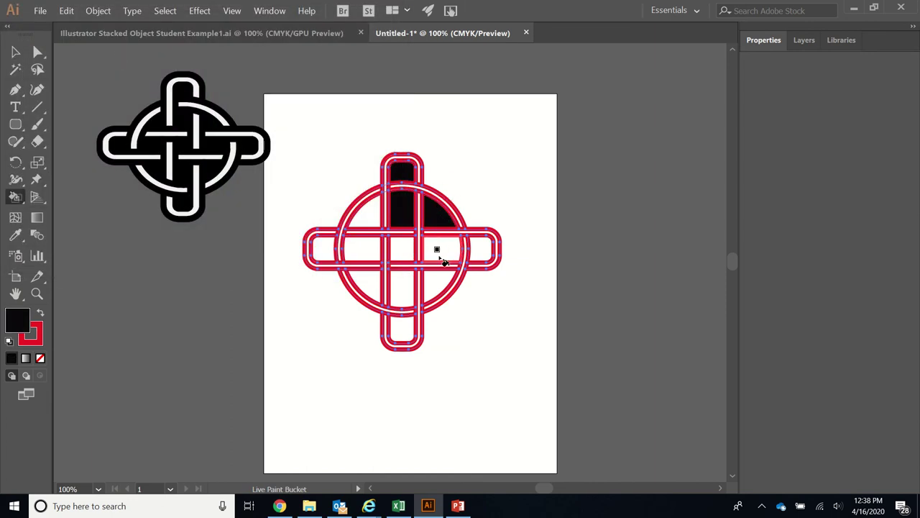
left_click(440, 250)
left_click(490, 253)
left_click(441, 282)
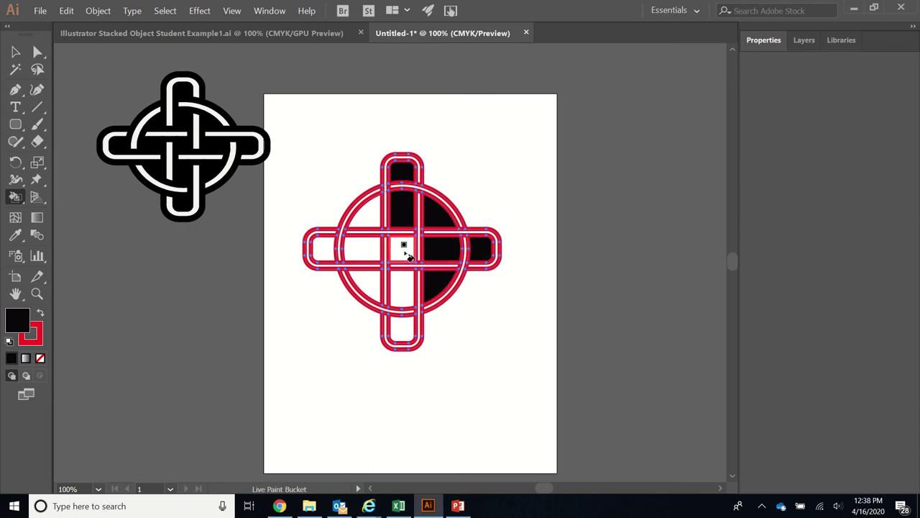
Paint the centre square, bottom arm, left arm and left-hand gaps black, then deselect the cross
left_click(404, 251)
left_click(401, 294)
left_click(402, 329)
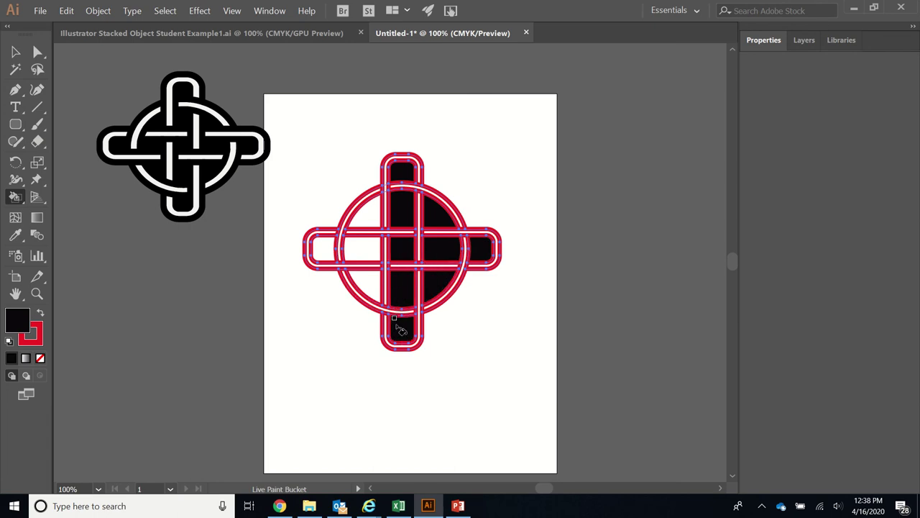
left_click(369, 282)
left_click(367, 246)
left_click(363, 210)
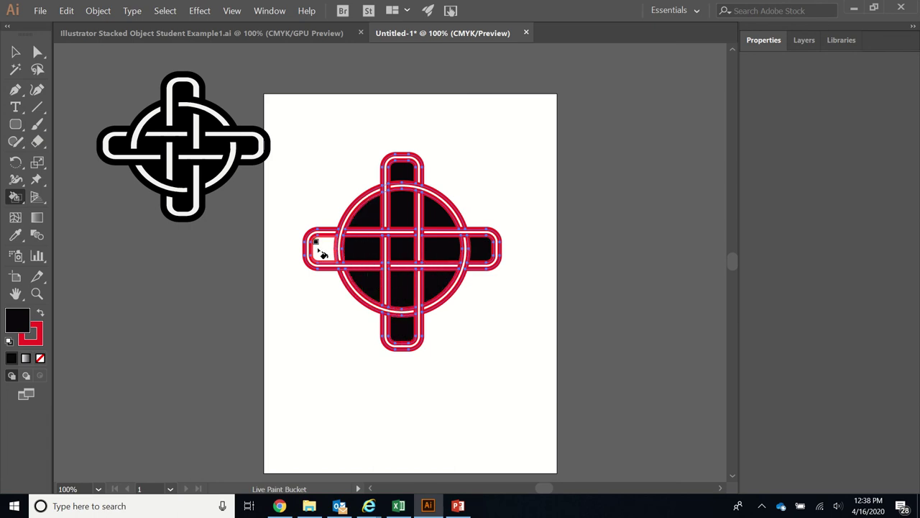
left_click(320, 248)
left_click(15, 51)
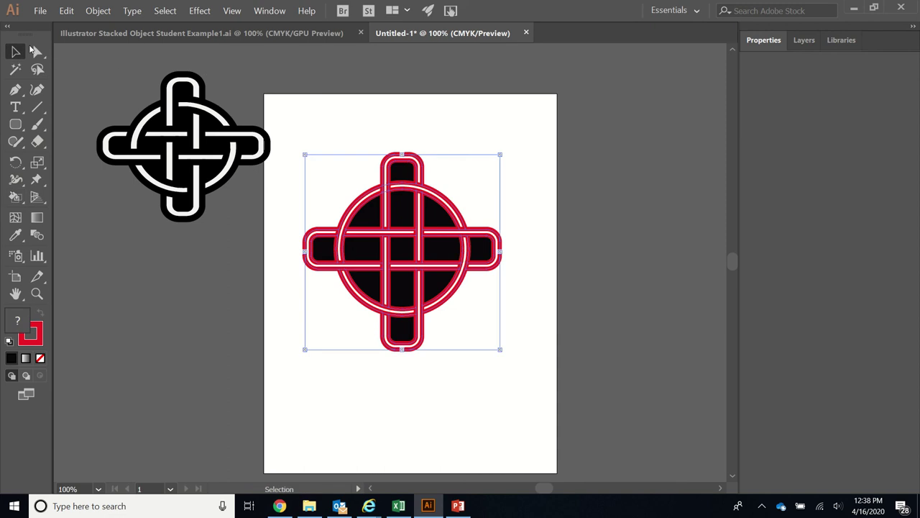
left_click(578, 145)
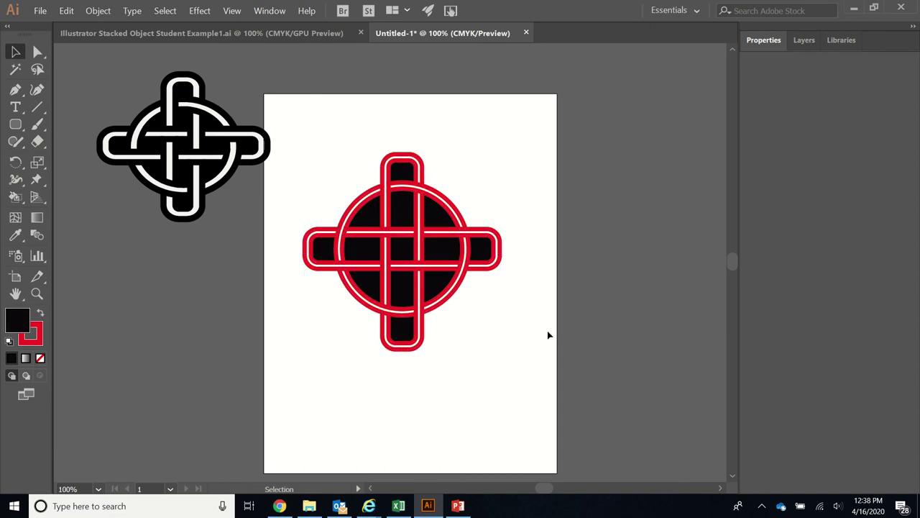